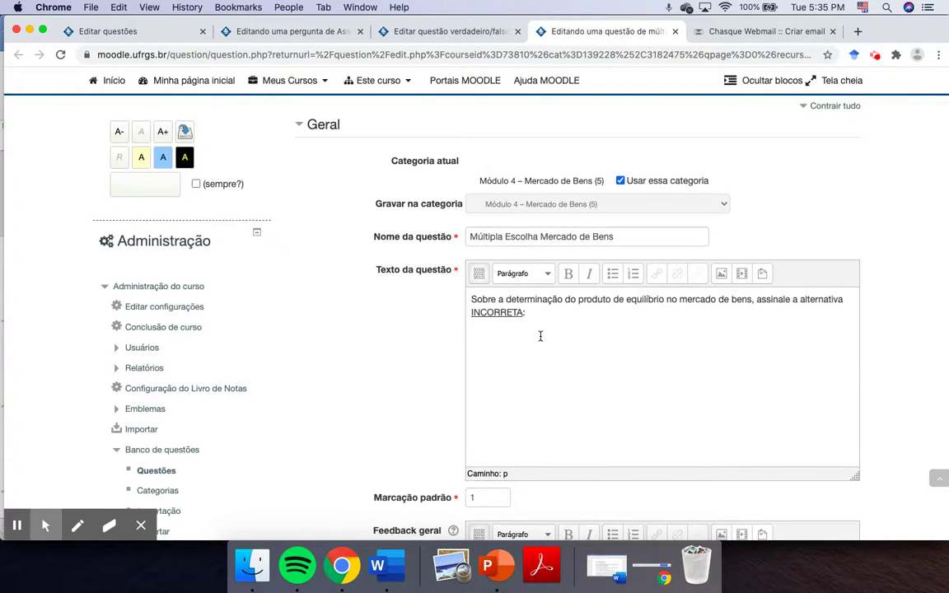
- Set the multiple-choice question to accept only one answer (Apenas uma resposta)
{"action": "scroll", "coordinate": [541, 335], "scroll_direction": "down", "scroll_amount": 2}
{"action": "scroll", "coordinate": [540, 336], "scroll_direction": "down", "scroll_amount": 3}
{"action": "scroll", "coordinate": [541, 335], "scroll_direction": "down", "scroll_amount": 3}
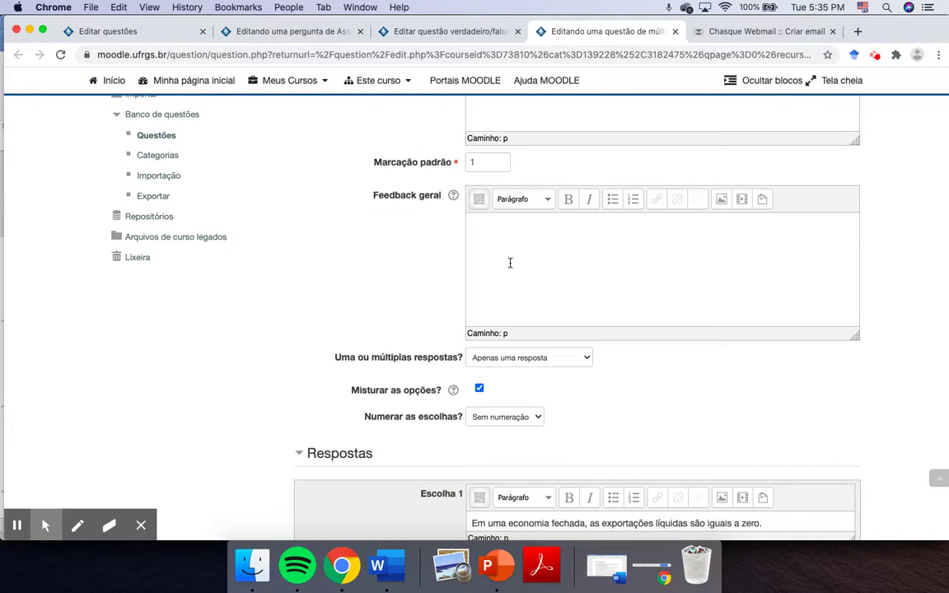
{"action": "scroll", "coordinate": [510, 263], "scroll_direction": "down", "scroll_amount": 3}
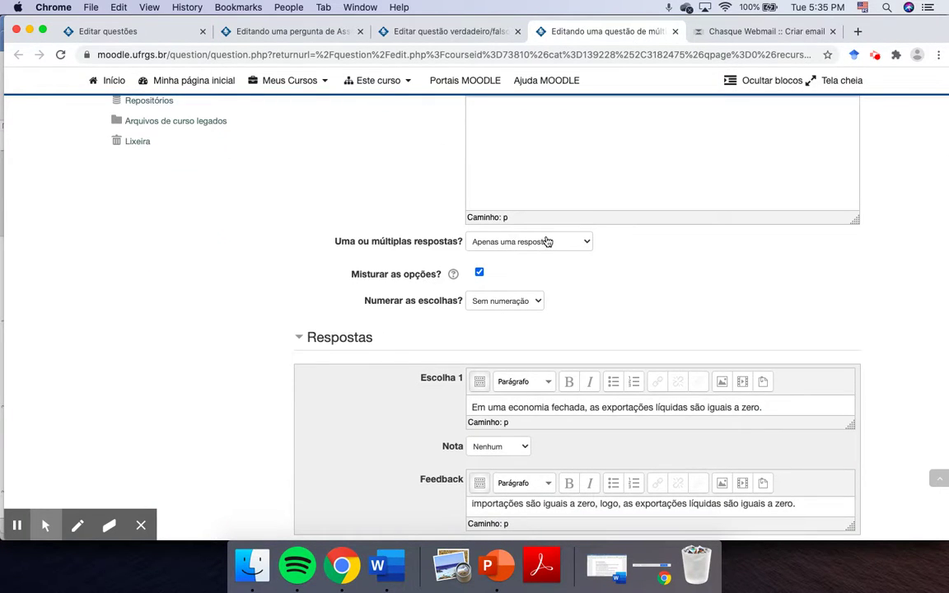
{"action": "left_click", "coordinate": [547, 241]}
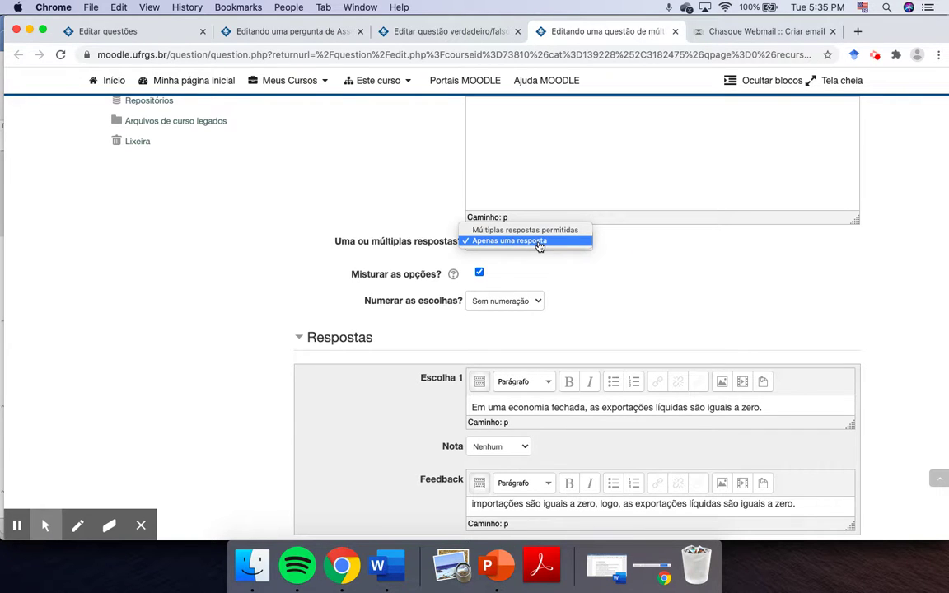
{"action": "left_click", "coordinate": [538, 241]}
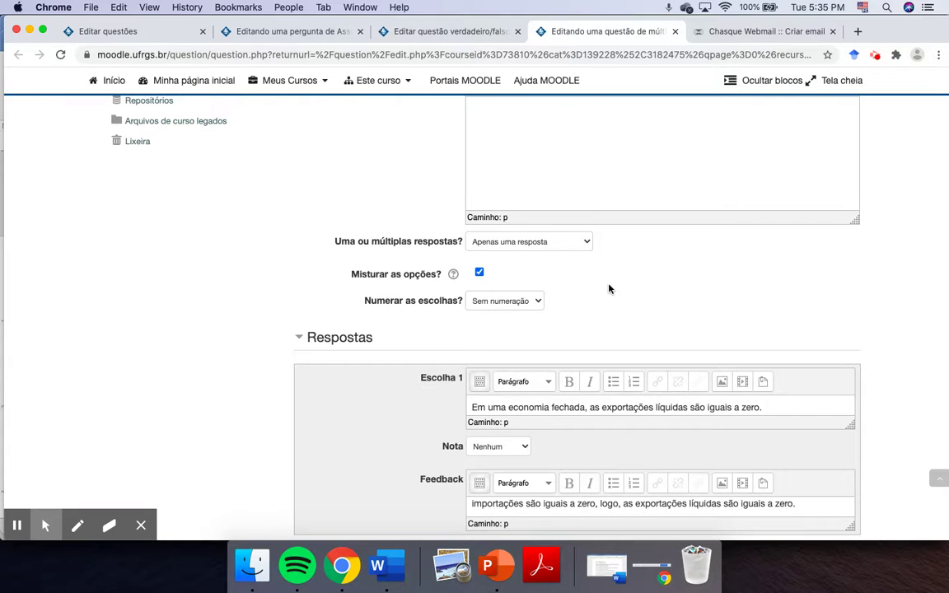
- Set the numbering of the answer choices to Sem numeração
{"action": "scroll", "coordinate": [609, 288], "scroll_direction": "down", "scroll_amount": 3}
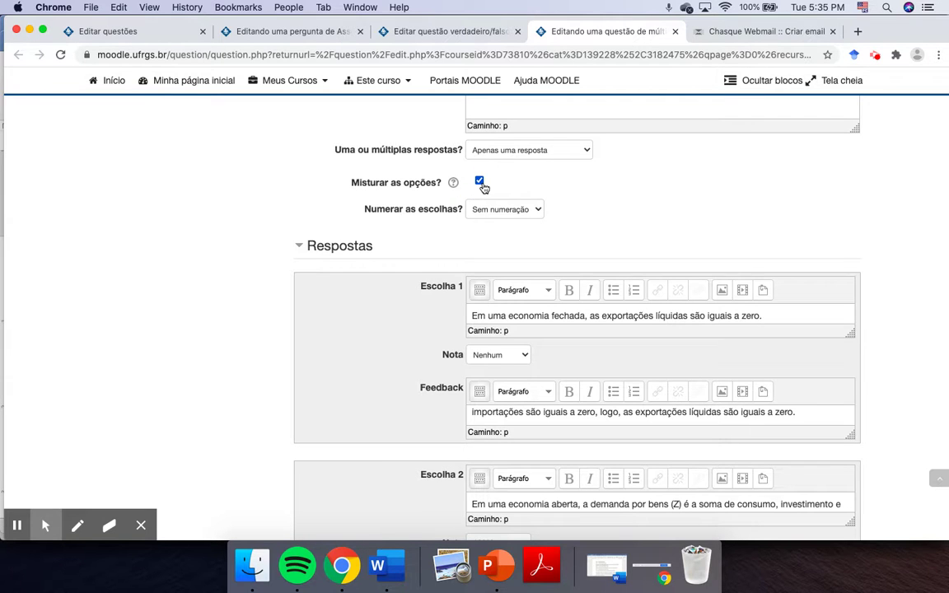
{"action": "left_click", "coordinate": [498, 211]}
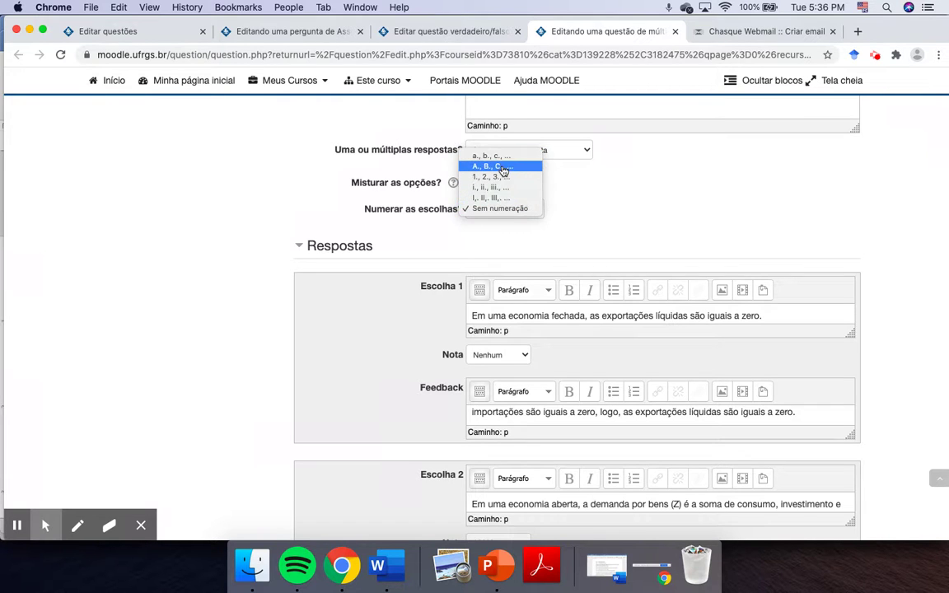
{"action": "left_click", "coordinate": [500, 210]}
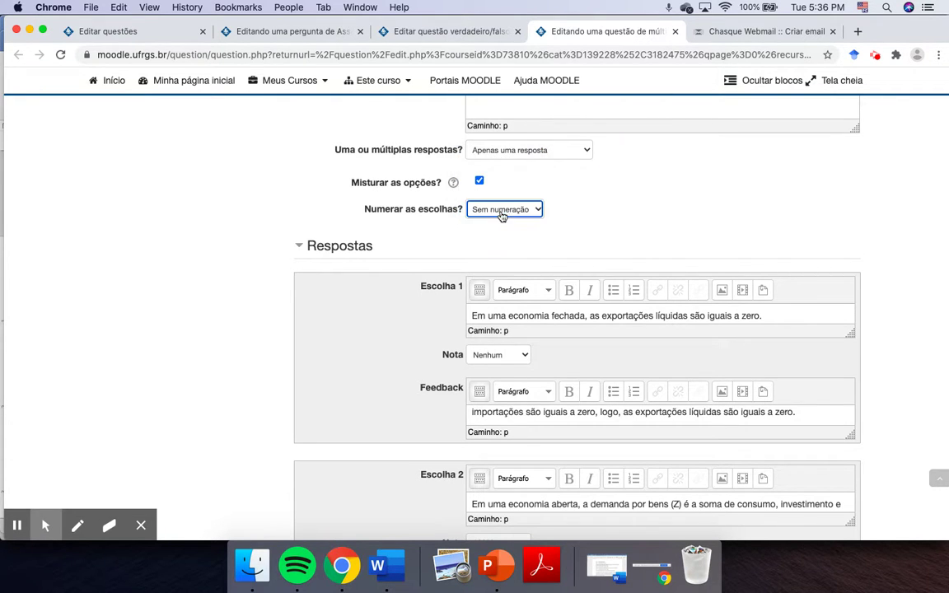
- Examine the text, grade and feedback of answer choices 1 to 5 in the Respostas section
{"action": "scroll", "coordinate": [622, 249], "scroll_direction": "down", "scroll_amount": 3}
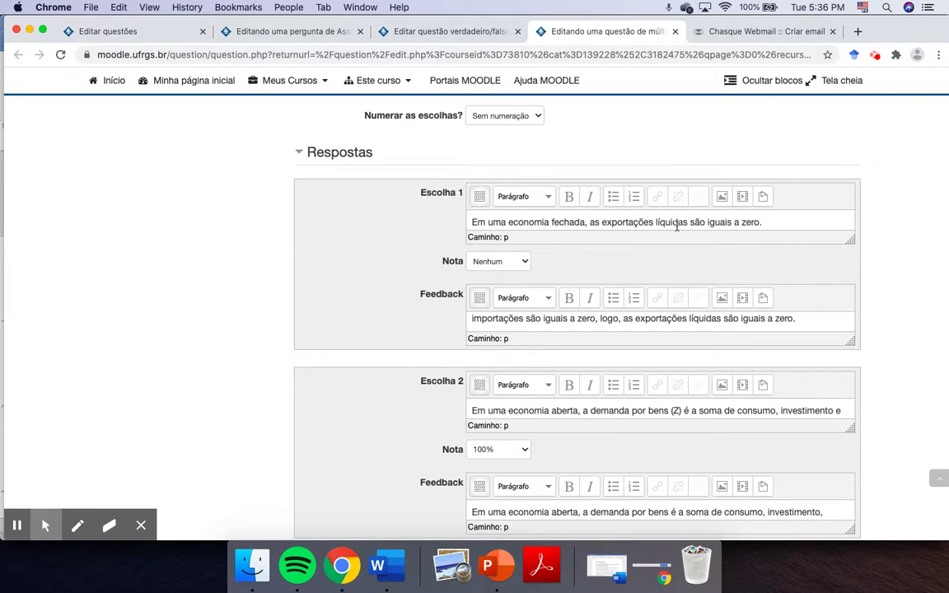
{"action": "scroll", "coordinate": [663, 260], "scroll_direction": "down", "scroll_amount": 2}
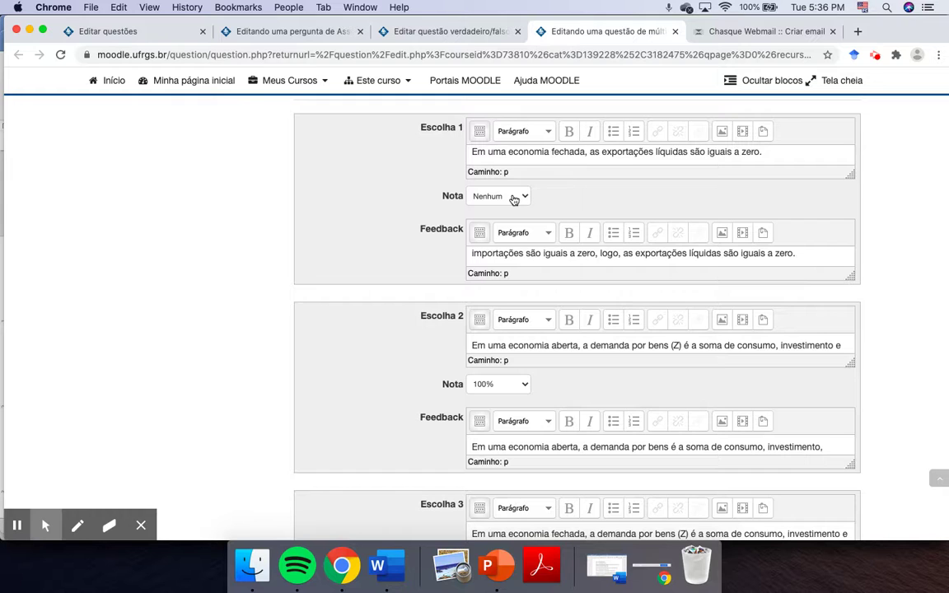
{"action": "scroll", "coordinate": [553, 202], "scroll_direction": "down", "scroll_amount": 3}
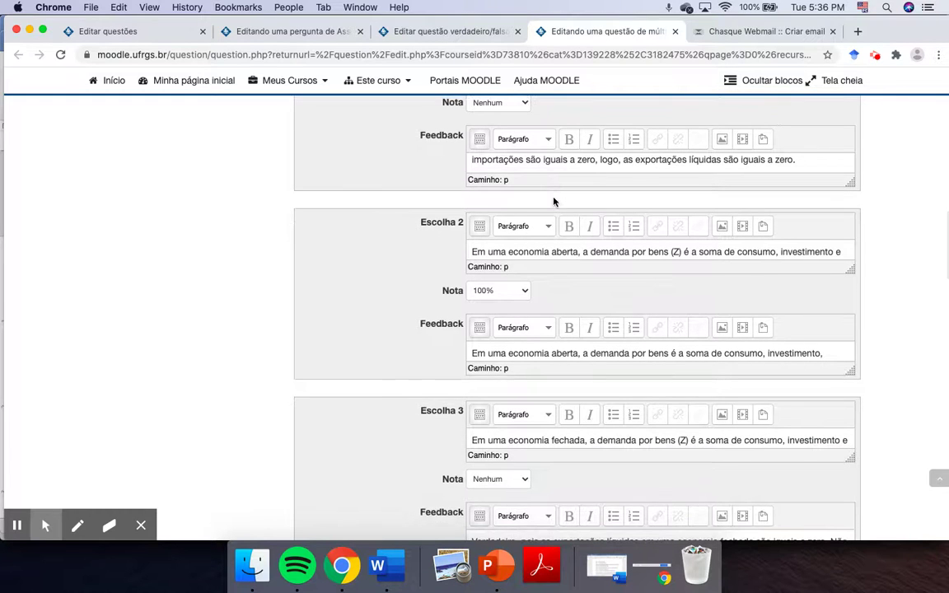
{"action": "scroll", "coordinate": [554, 201], "scroll_direction": "up", "scroll_amount": 1}
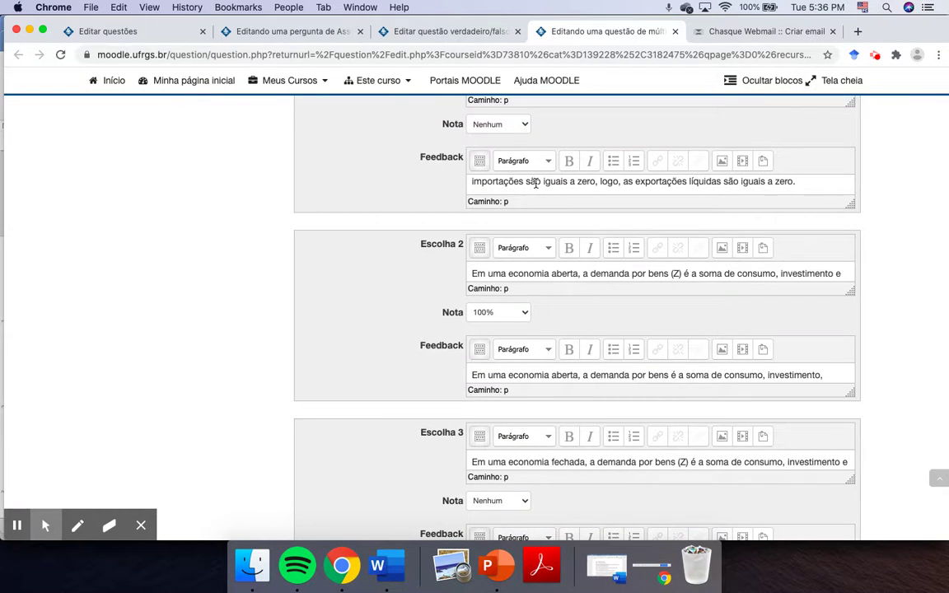
{"action": "scroll", "coordinate": [618, 182], "scroll_direction": "up", "scroll_amount": 2}
{"action": "scroll", "coordinate": [619, 182], "scroll_direction": "down", "scroll_amount": 2}
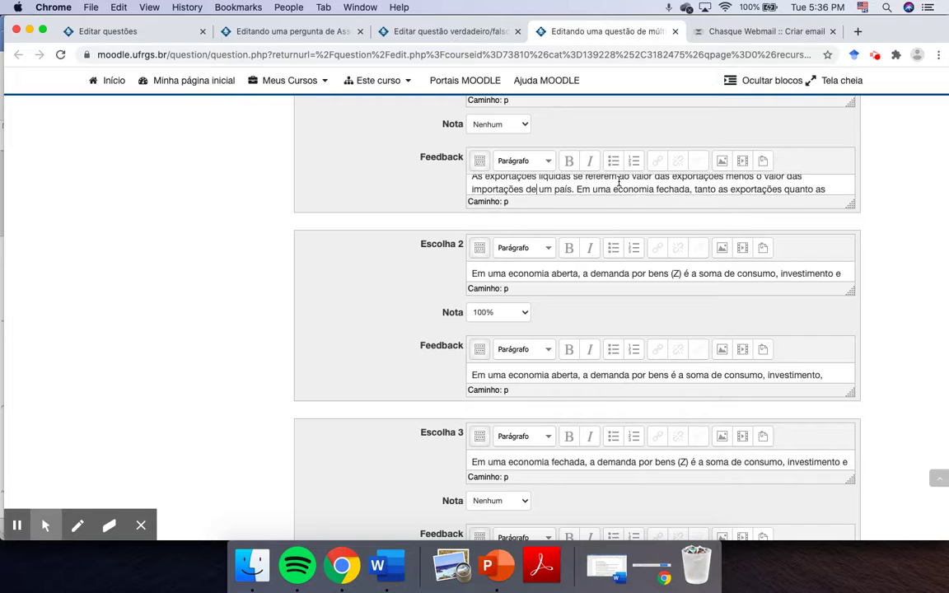
{"action": "scroll", "coordinate": [627, 212], "scroll_direction": "down", "scroll_amount": 3}
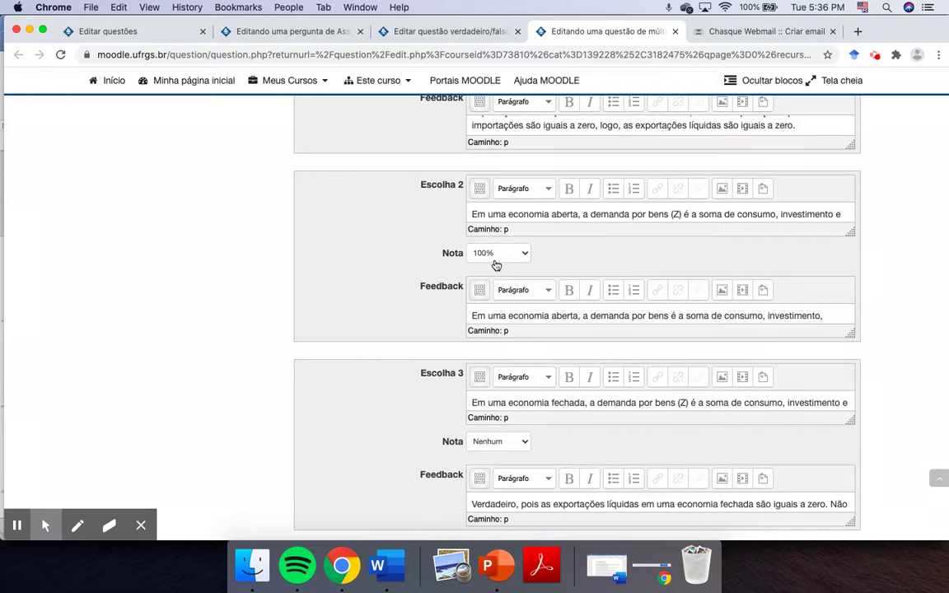
{"action": "scroll", "coordinate": [577, 258], "scroll_direction": "down", "scroll_amount": 4}
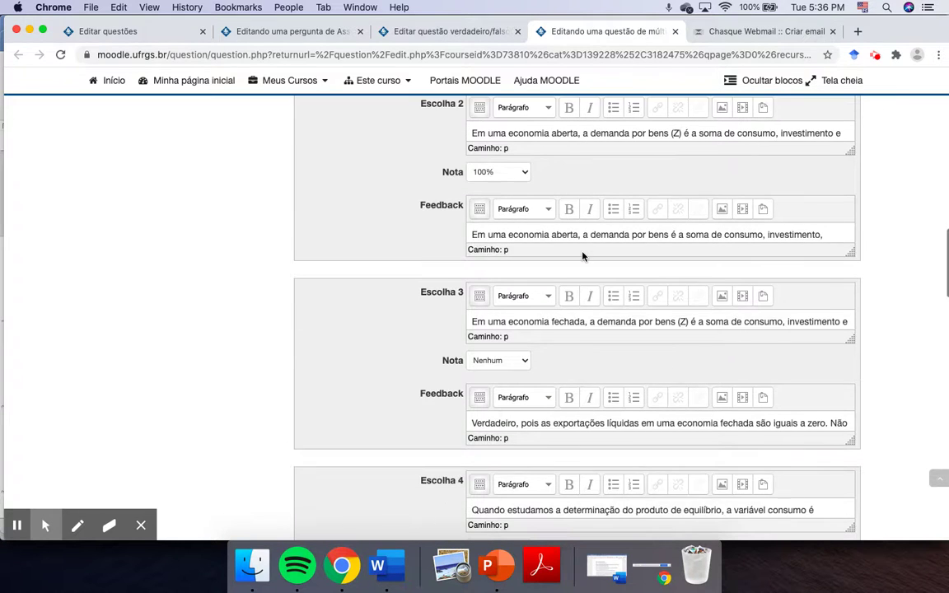
{"action": "scroll", "coordinate": [582, 256], "scroll_direction": "down", "scroll_amount": 1}
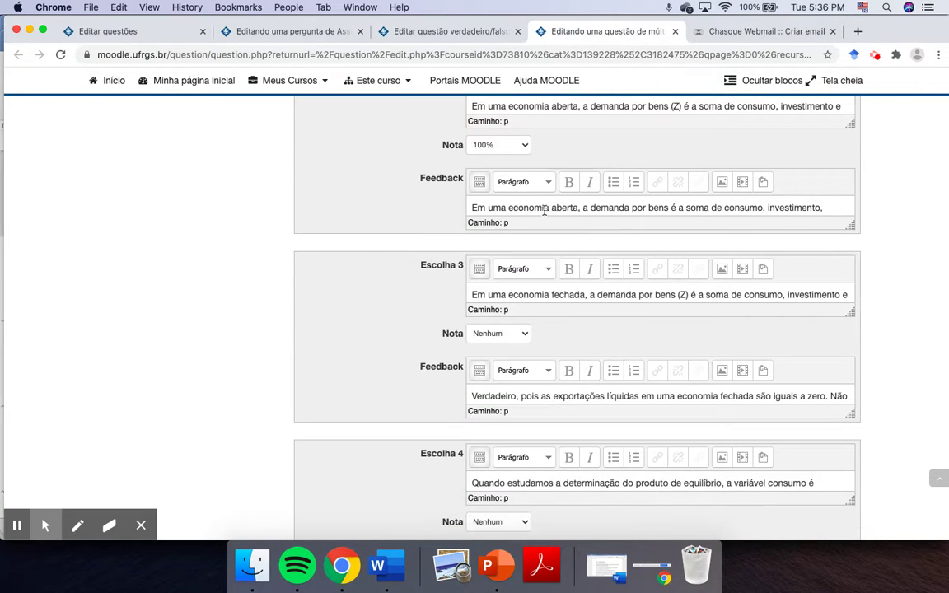
{"action": "scroll", "coordinate": [564, 271], "scroll_direction": "down", "scroll_amount": 10}
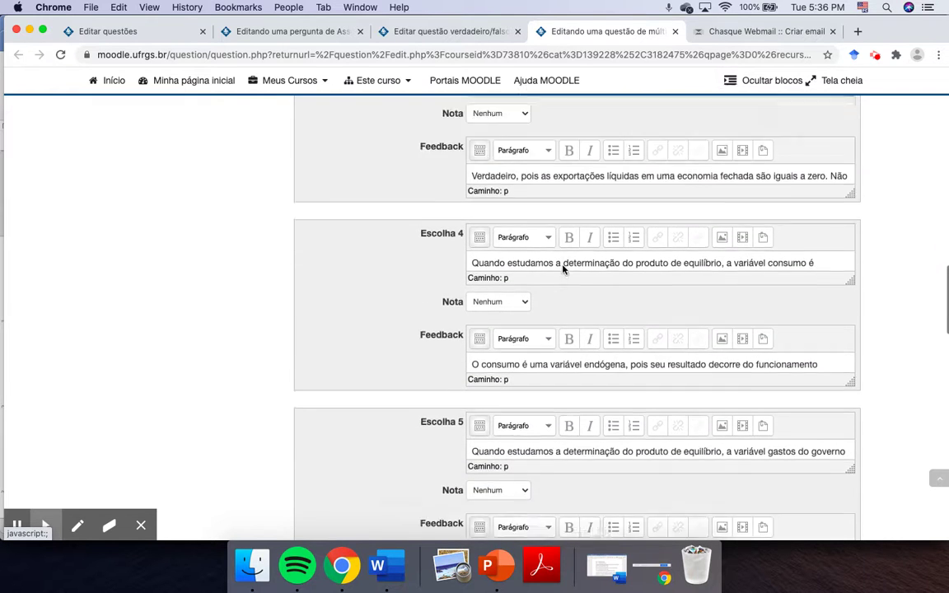
{"action": "scroll", "coordinate": [564, 270], "scroll_direction": "down", "scroll_amount": 4}
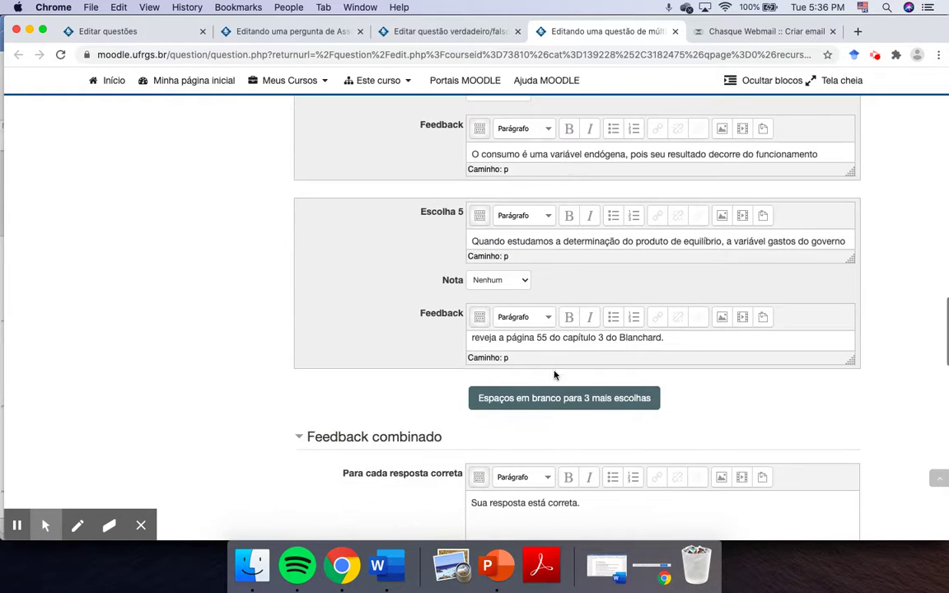
{"action": "scroll", "coordinate": [597, 401], "scroll_direction": "up", "scroll_amount": 2}
{"action": "triple_click", "coordinate": [616, 398]}
{"action": "key", "text": "super+v"}
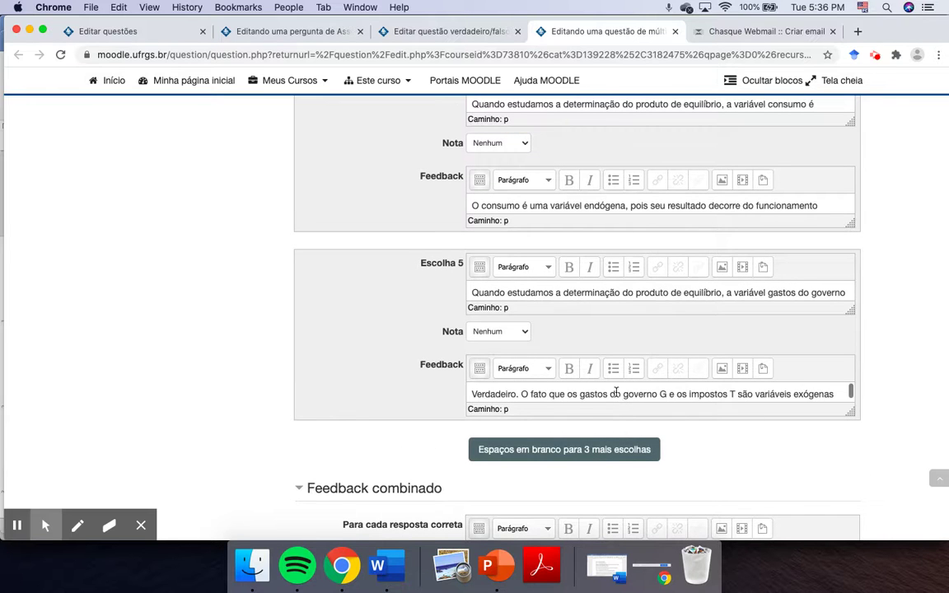
- Review the positive and negative grade percentages offered for Escolha 1 and keep its grade at Nenhum
{"action": "scroll", "coordinate": [618, 322], "scroll_direction": "up", "scroll_amount": 18}
{"action": "scroll", "coordinate": [619, 322], "scroll_direction": "up", "scroll_amount": 6}
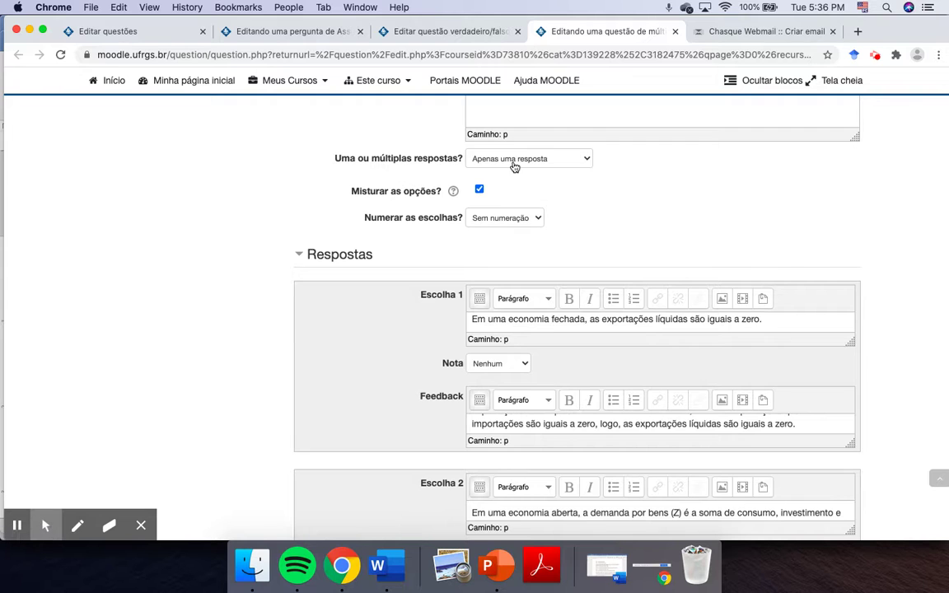
{"action": "left_click", "coordinate": [472, 363]}
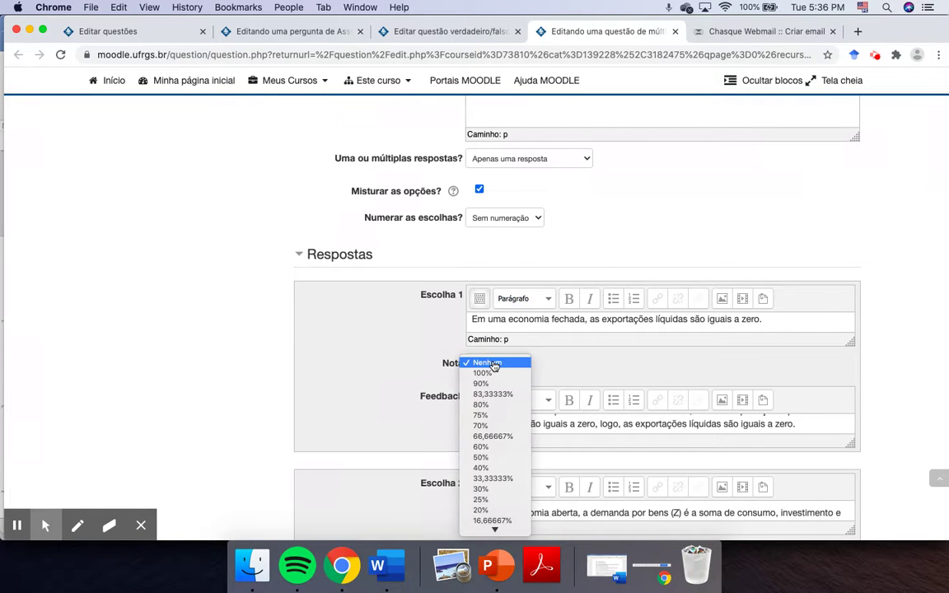
{"action": "scroll", "coordinate": [493, 387], "scroll_direction": "down", "scroll_amount": 4}
{"action": "scroll", "coordinate": [492, 400], "scroll_direction": "down", "scroll_amount": 6}
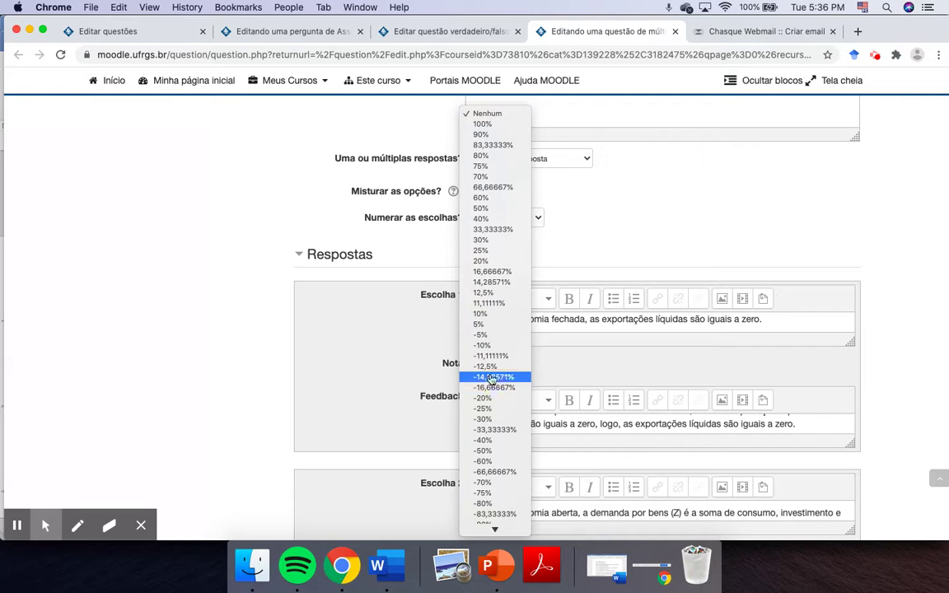
{"action": "scroll", "coordinate": [494, 410], "scroll_direction": "down", "scroll_amount": 1}
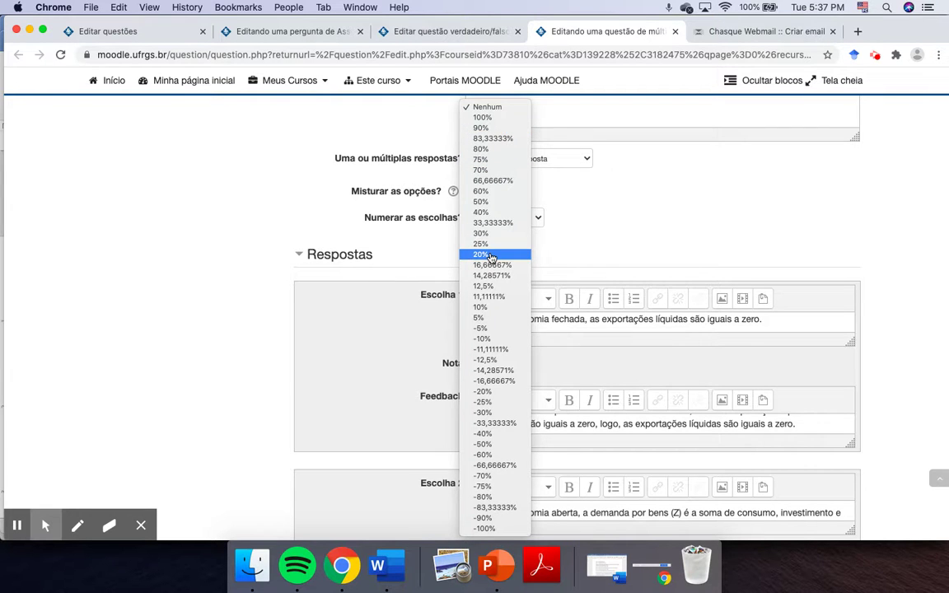
{"action": "left_click", "coordinate": [488, 108]}
- Examine the remaining choices, the combined feedback texts and the penalty and hint settings for multiple attempts
{"action": "scroll", "coordinate": [665, 239], "scroll_direction": "down", "scroll_amount": 2}
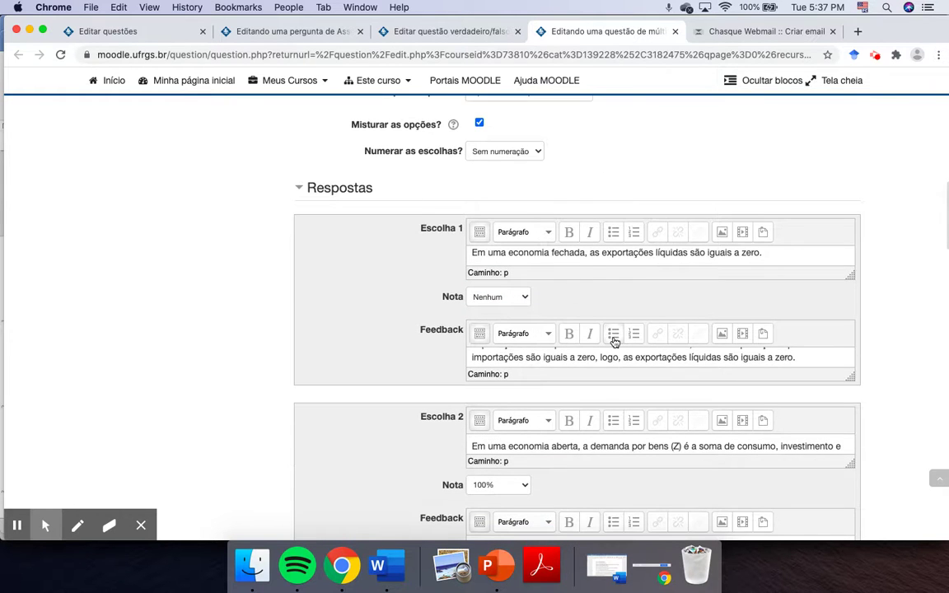
{"action": "scroll", "coordinate": [614, 341], "scroll_direction": "down", "scroll_amount": 5}
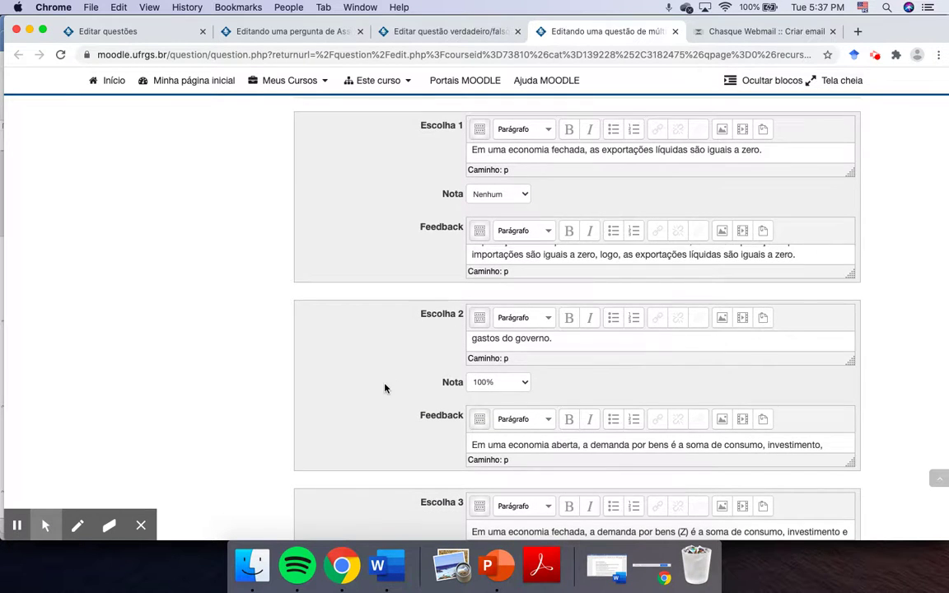
{"action": "scroll", "coordinate": [384, 388], "scroll_direction": "down", "scroll_amount": 10}
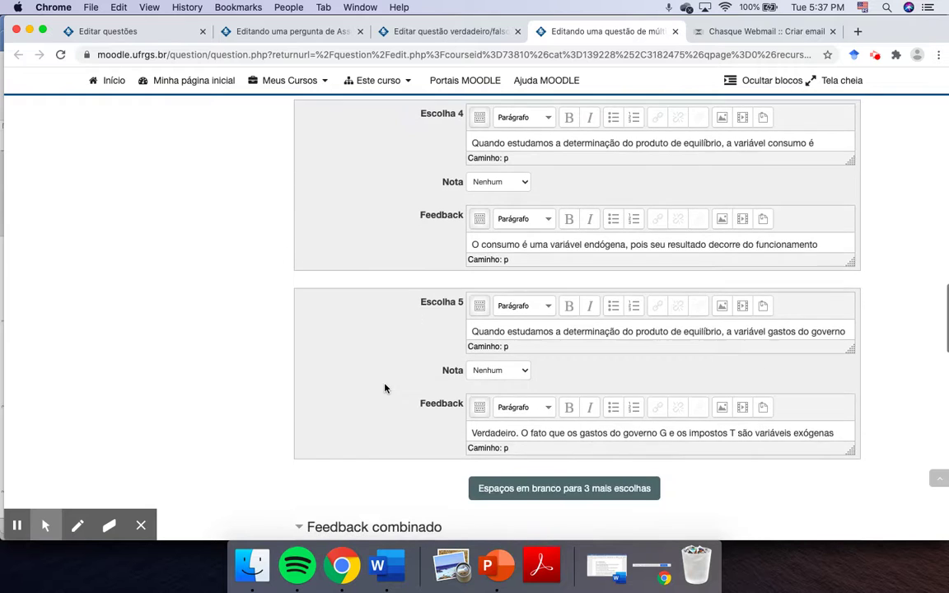
{"action": "scroll", "coordinate": [384, 388], "scroll_direction": "down", "scroll_amount": 3}
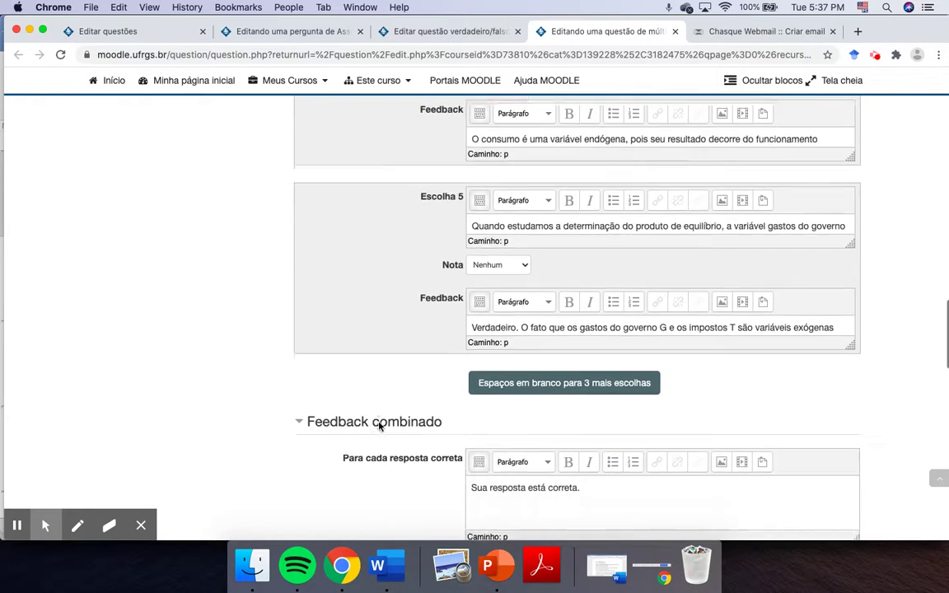
{"action": "scroll", "coordinate": [379, 426], "scroll_direction": "down", "scroll_amount": 3}
{"action": "scroll", "coordinate": [379, 426], "scroll_direction": "down", "scroll_amount": 3}
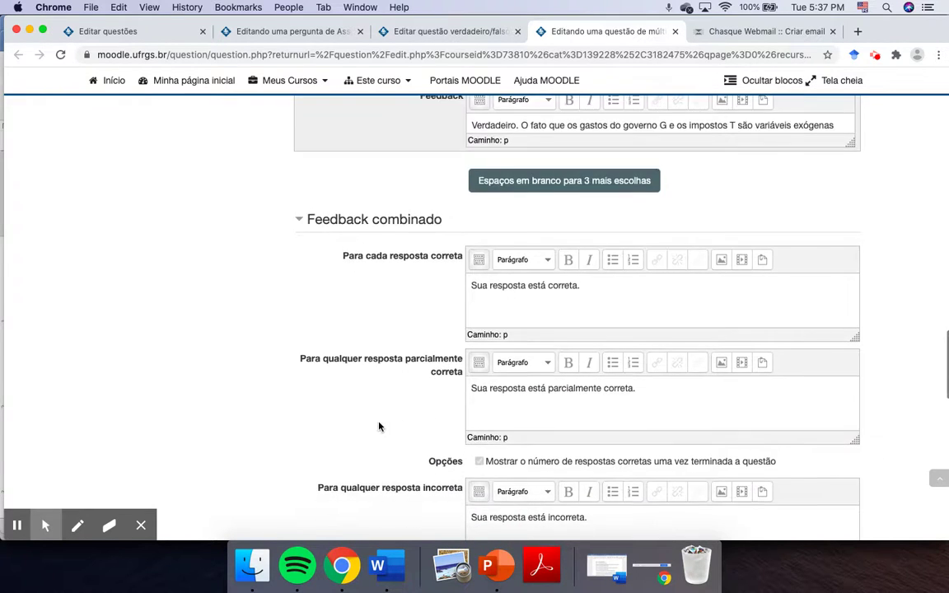
{"action": "scroll", "coordinate": [379, 426], "scroll_direction": "down", "scroll_amount": 2}
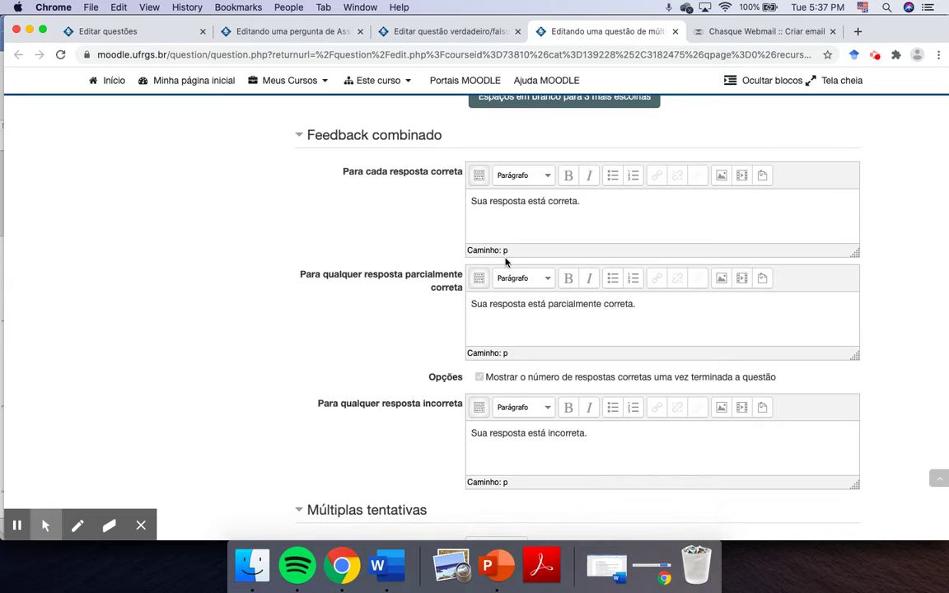
{"action": "scroll", "coordinate": [554, 321], "scroll_direction": "down", "scroll_amount": 3}
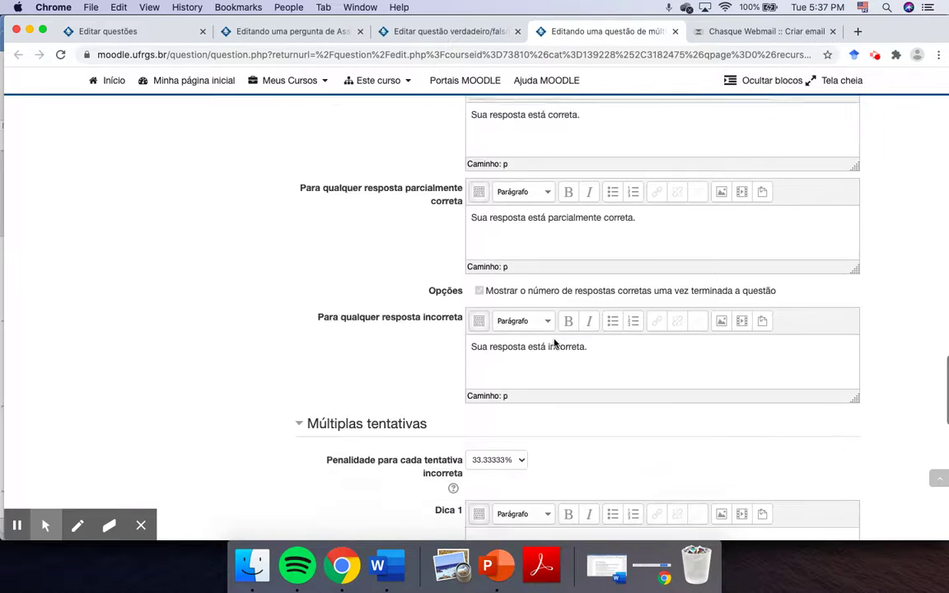
{"action": "scroll", "coordinate": [580, 321], "scroll_direction": "down", "scroll_amount": 1}
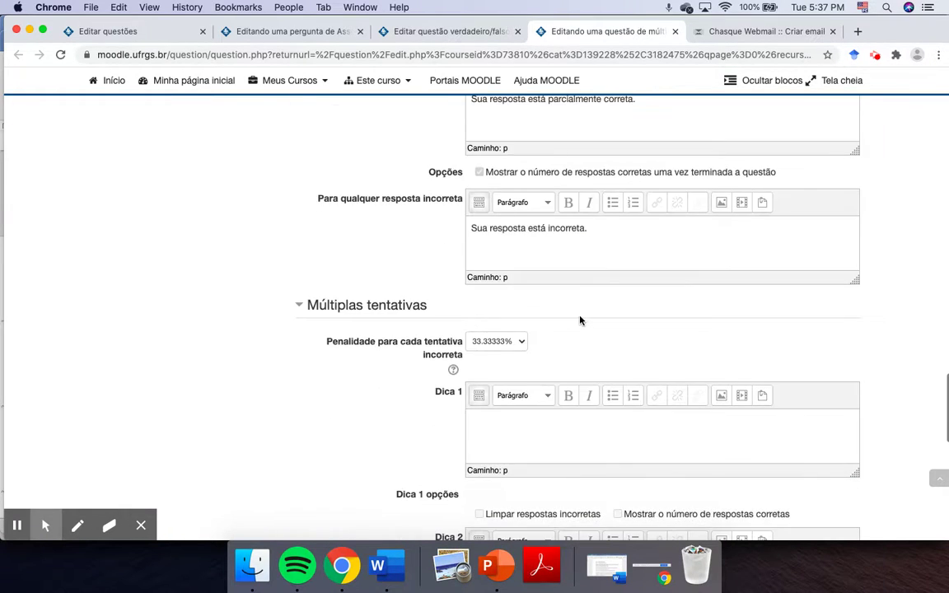
{"action": "scroll", "coordinate": [580, 320], "scroll_direction": "up", "scroll_amount": 2}
{"action": "scroll", "coordinate": [561, 330], "scroll_direction": "down", "scroll_amount": 5}
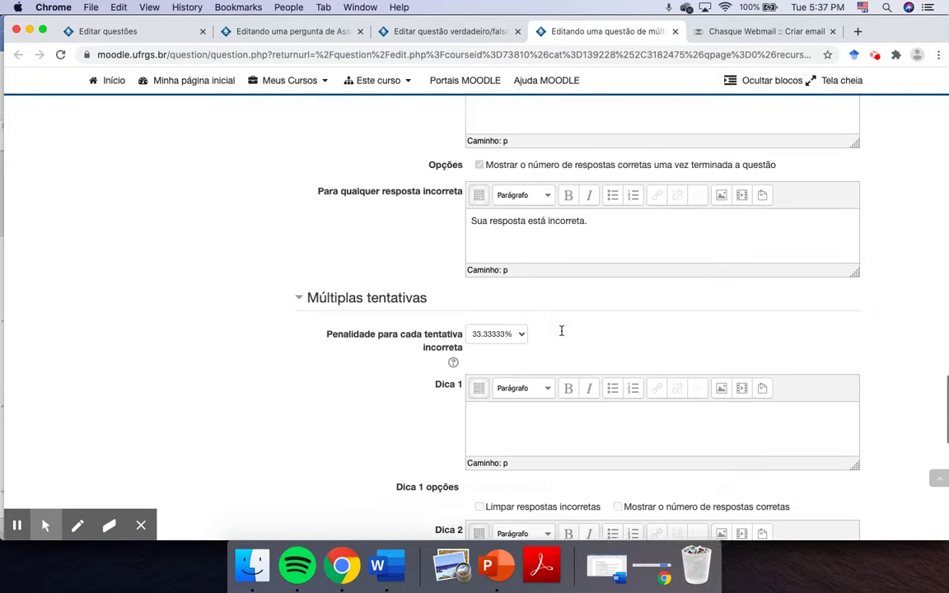
- Preview the question, answer it with the alternative calling consumption an endogenous variable, and check that answer
{"action": "scroll", "coordinate": [561, 332], "scroll_direction": "down", "scroll_amount": 7}
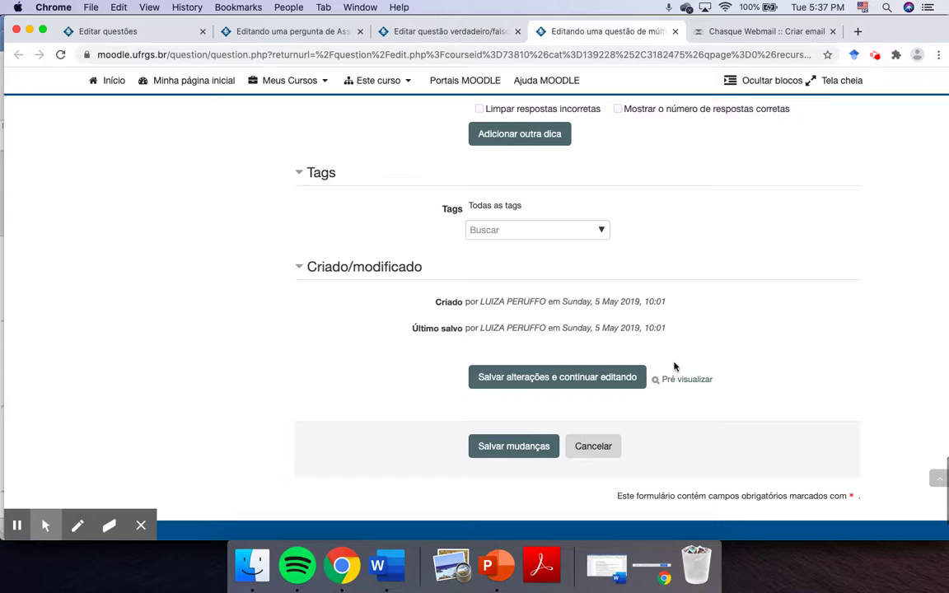
{"action": "left_click", "coordinate": [680, 379]}
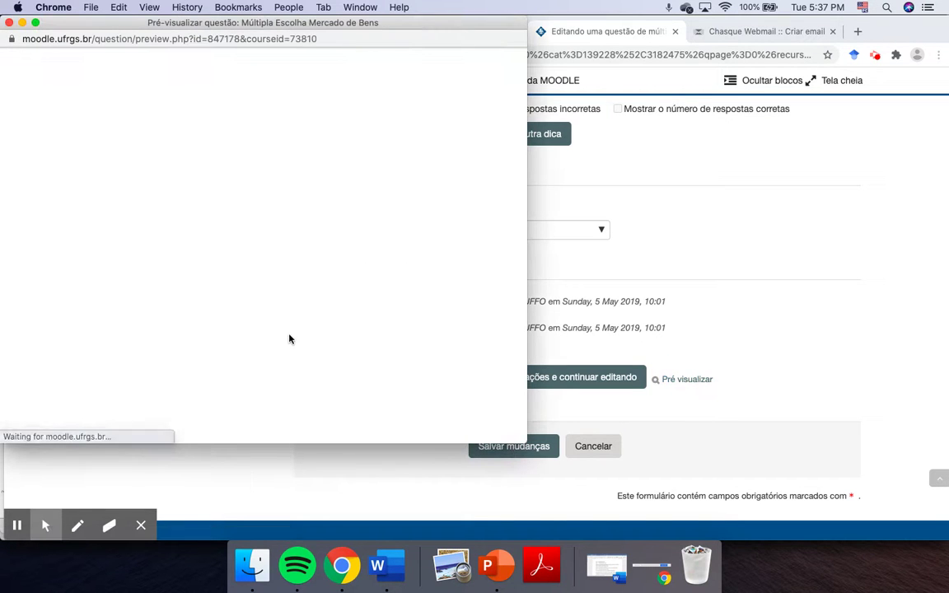
{"action": "scroll", "coordinate": [289, 339], "scroll_direction": "down", "scroll_amount": 2}
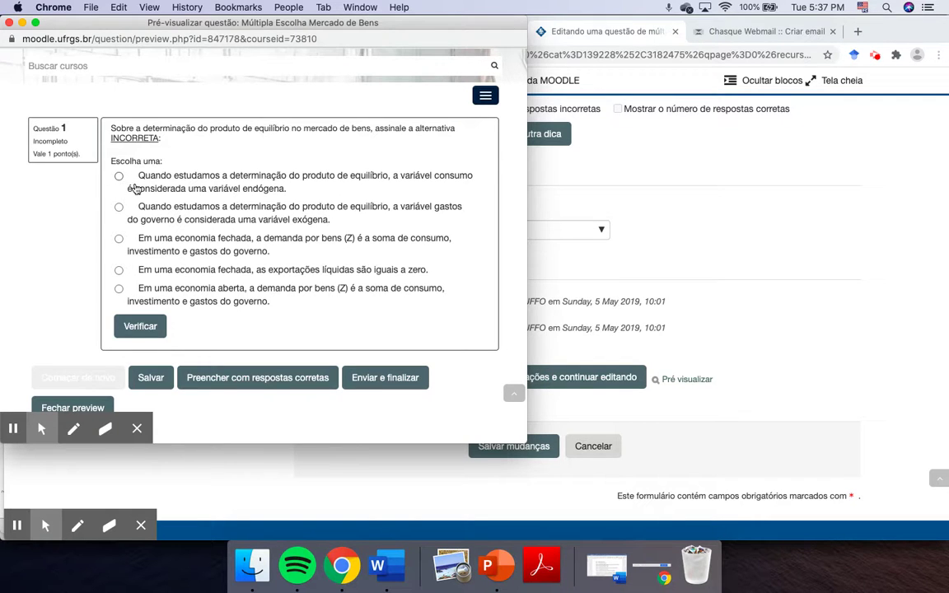
{"action": "left_click", "coordinate": [118, 177]}
{"action": "left_click", "coordinate": [126, 330]}
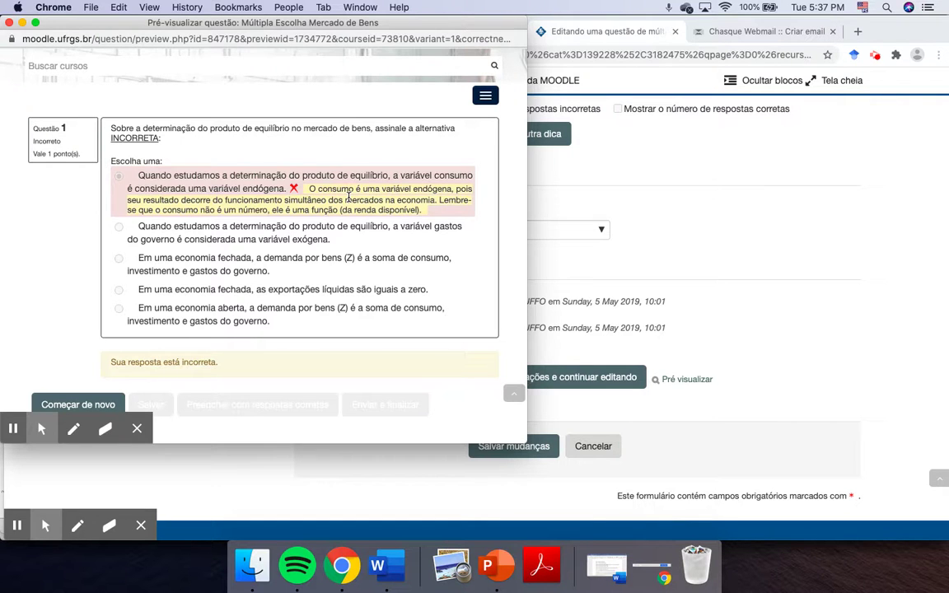
- Restart the question preview, answer with the alternative stating net exports are zero in a closed economy, and check its feedback
{"action": "scroll", "coordinate": [349, 196], "scroll_direction": "down", "scroll_amount": 1}
{"action": "left_click", "coordinate": [79, 375]}
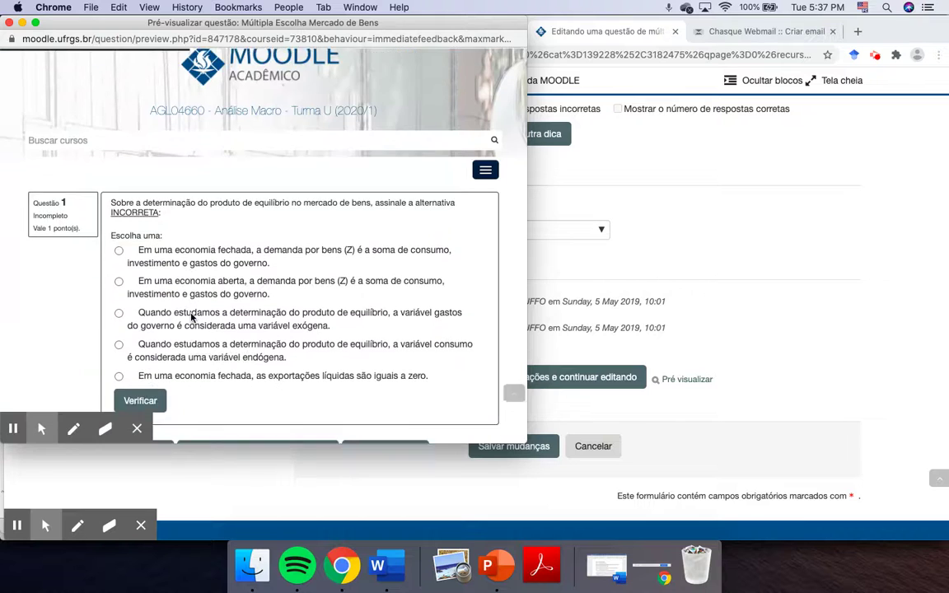
{"action": "scroll", "coordinate": [192, 318], "scroll_direction": "down", "scroll_amount": 1}
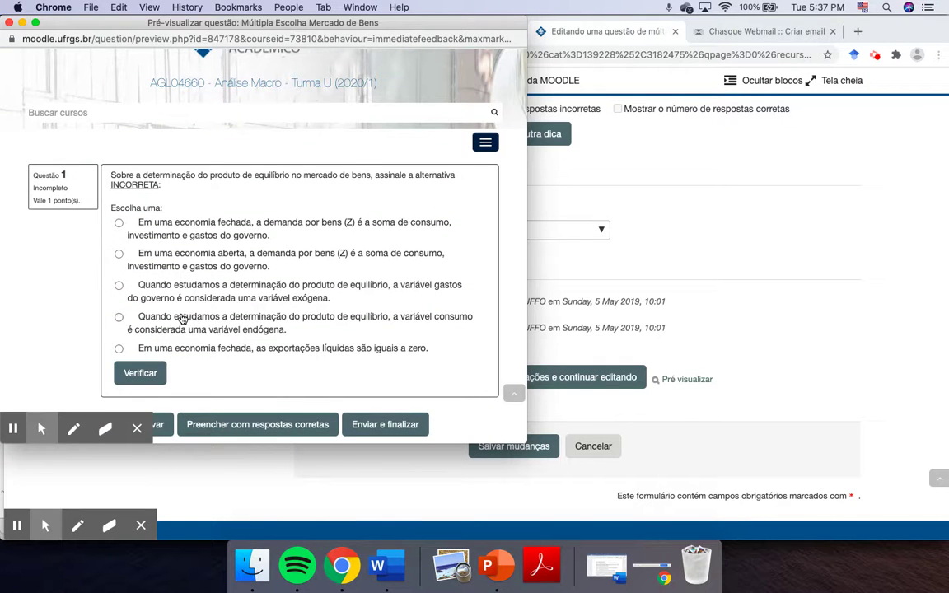
{"action": "left_click", "coordinate": [120, 349]}
{"action": "left_click", "coordinate": [140, 372]}
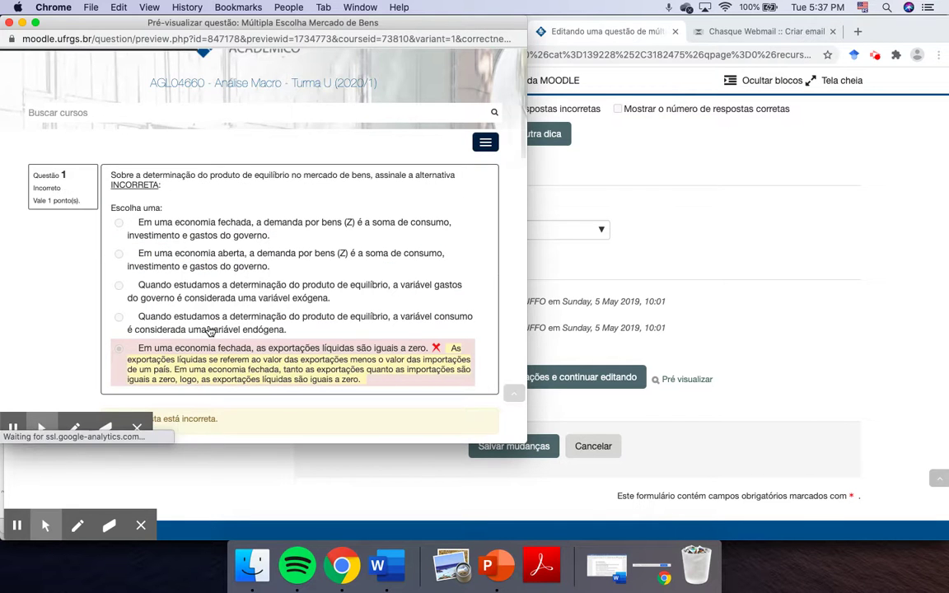
{"action": "scroll", "coordinate": [210, 330], "scroll_direction": "down", "scroll_amount": 2}
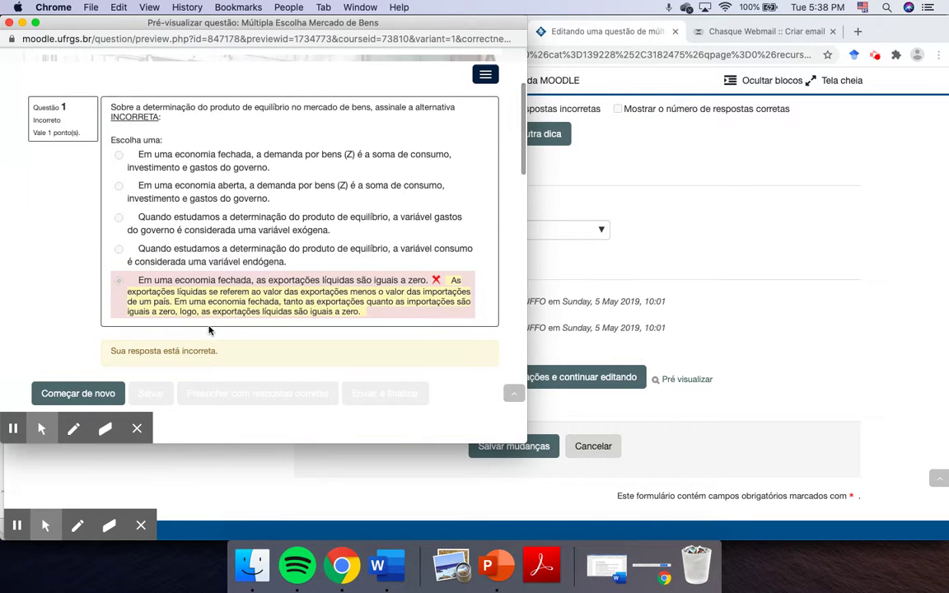
- Retest the alternative on zero net exports in a closed economy in a fresh attempt, and close the preview
{"action": "left_click", "coordinate": [80, 395]}
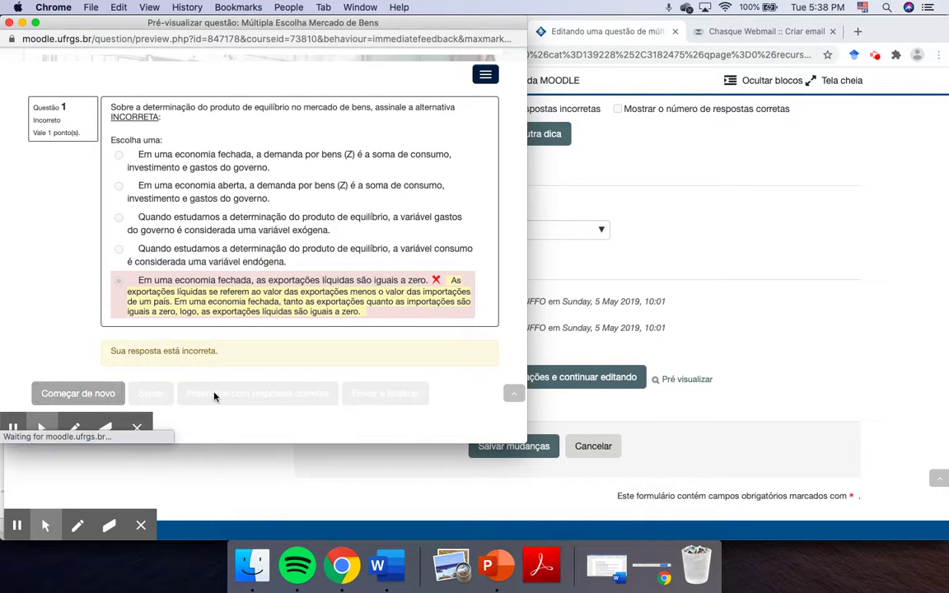
{"action": "scroll", "coordinate": [198, 294], "scroll_direction": "down", "scroll_amount": 2}
{"action": "left_click", "coordinate": [194, 281]}
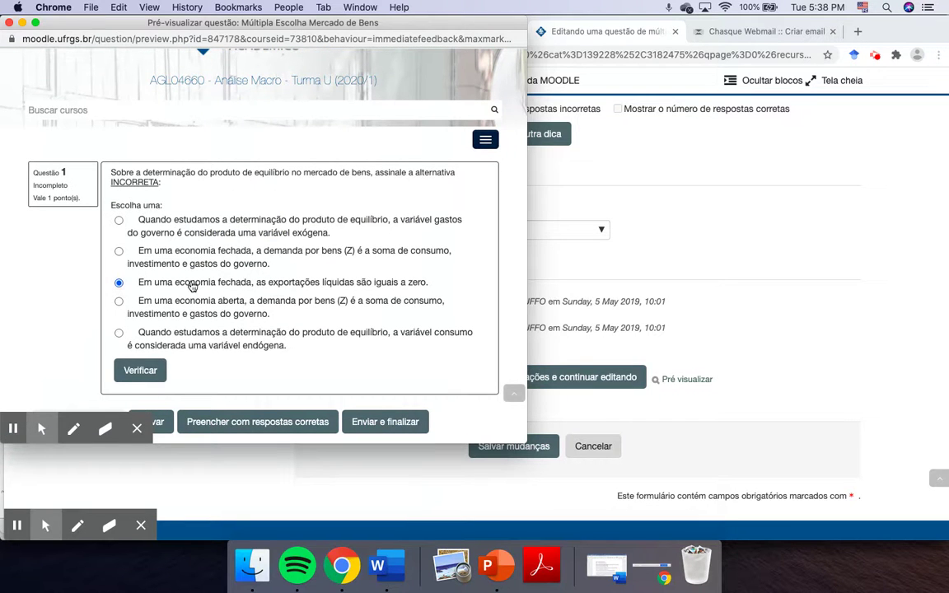
{"action": "left_click", "coordinate": [132, 376]}
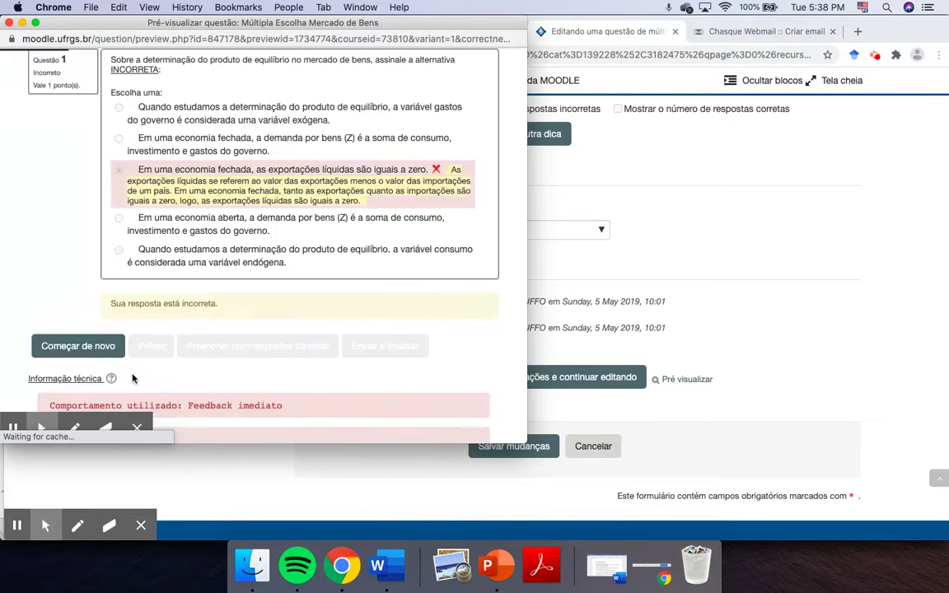
{"action": "scroll", "coordinate": [222, 323], "scroll_direction": "down", "scroll_amount": 2}
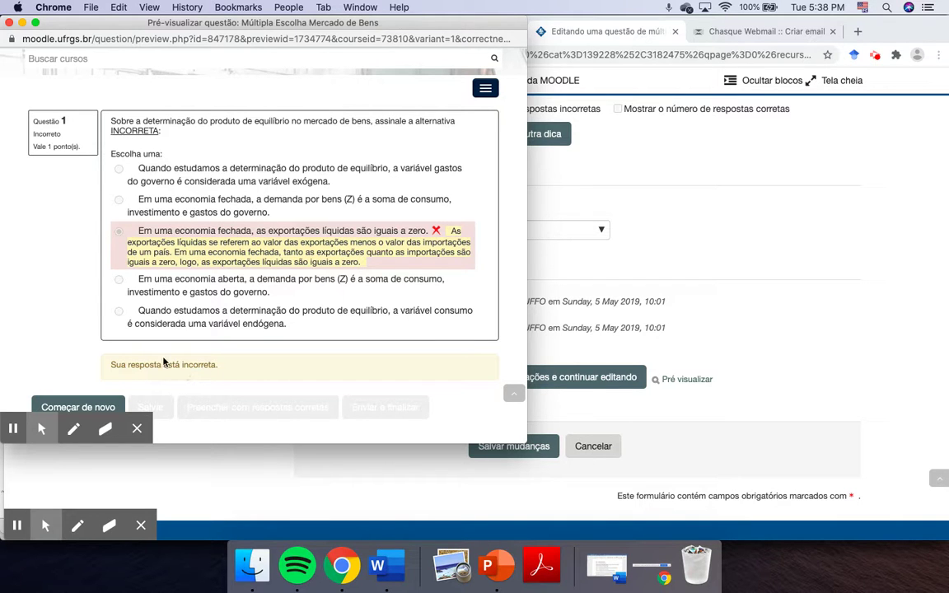
{"action": "scroll", "coordinate": [198, 366], "scroll_direction": "down", "scroll_amount": 3}
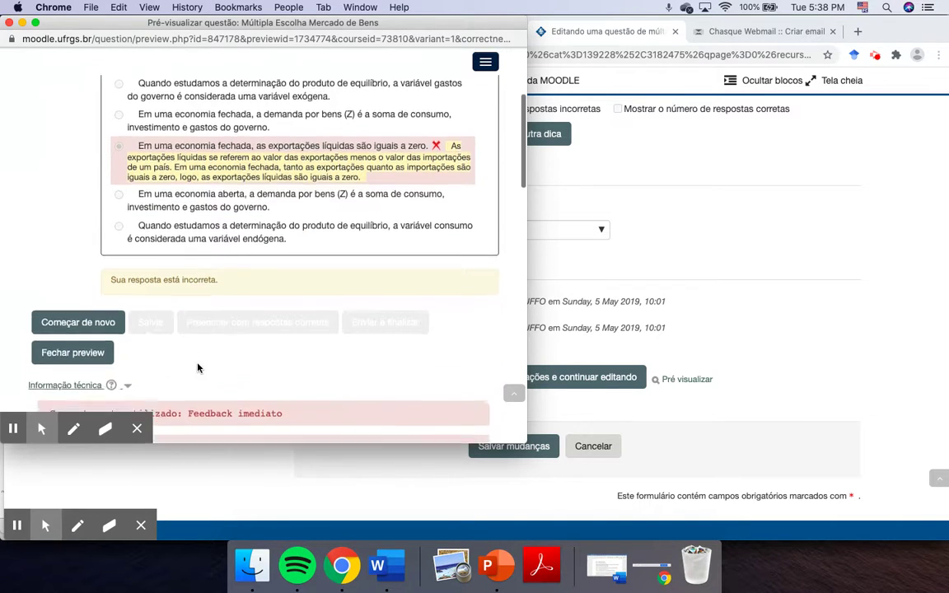
{"action": "left_click", "coordinate": [71, 364]}
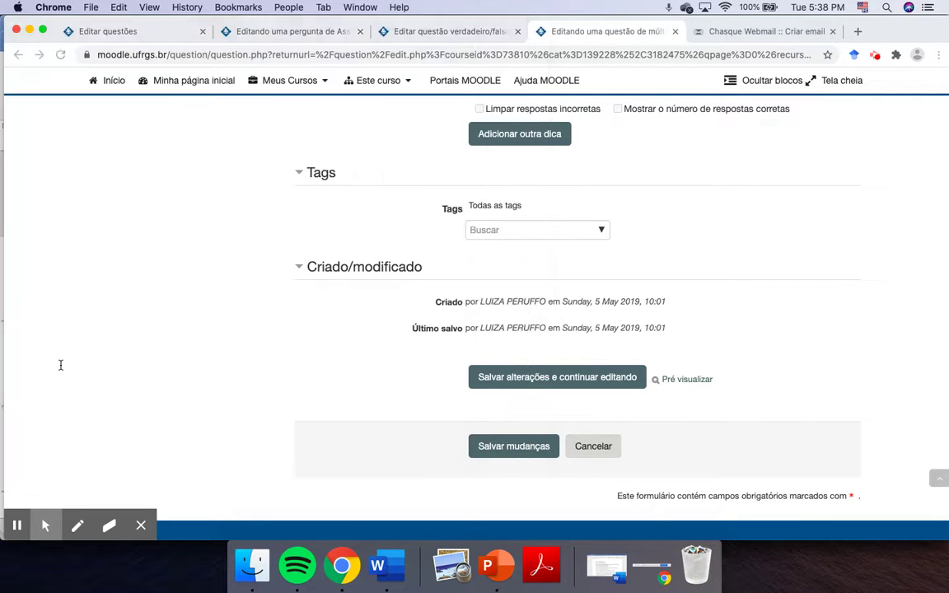
- Leave the multiple-choice question form for the open Editar questões page and dismiss its question type chooser
{"action": "scroll", "coordinate": [293, 249], "scroll_direction": "up", "scroll_amount": 10}
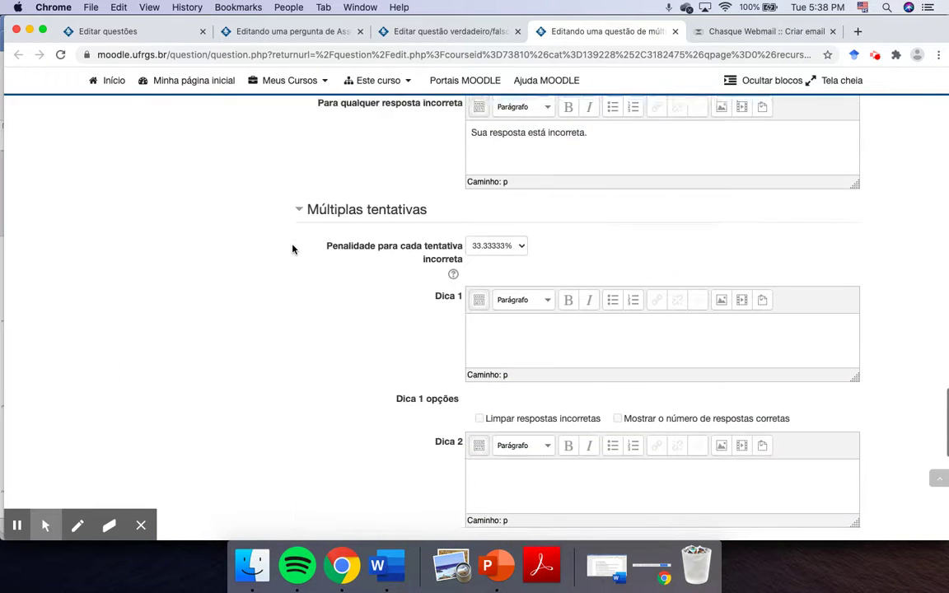
{"action": "scroll", "coordinate": [293, 249], "scroll_direction": "up", "scroll_amount": 15}
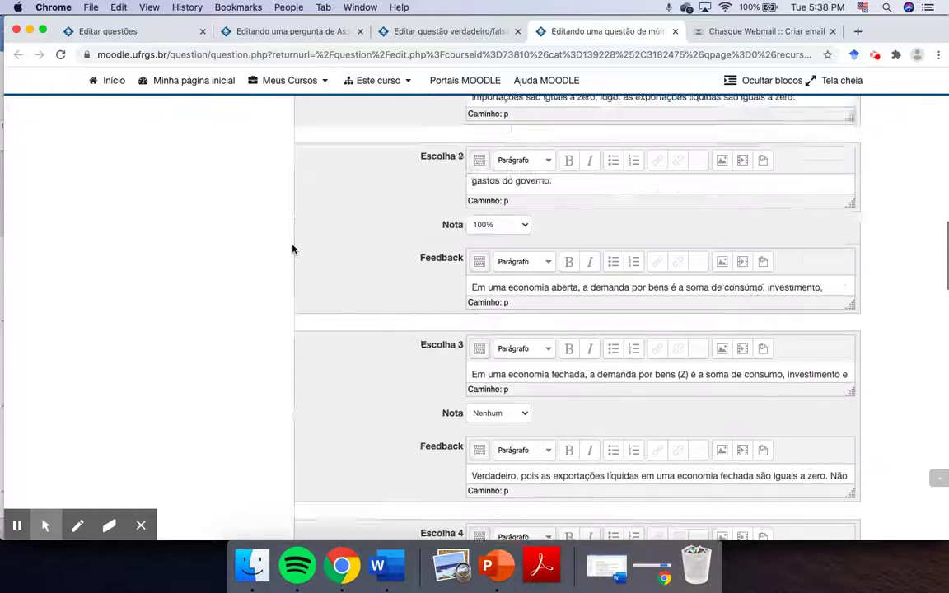
{"action": "scroll", "coordinate": [292, 249], "scroll_direction": "up", "scroll_amount": 15}
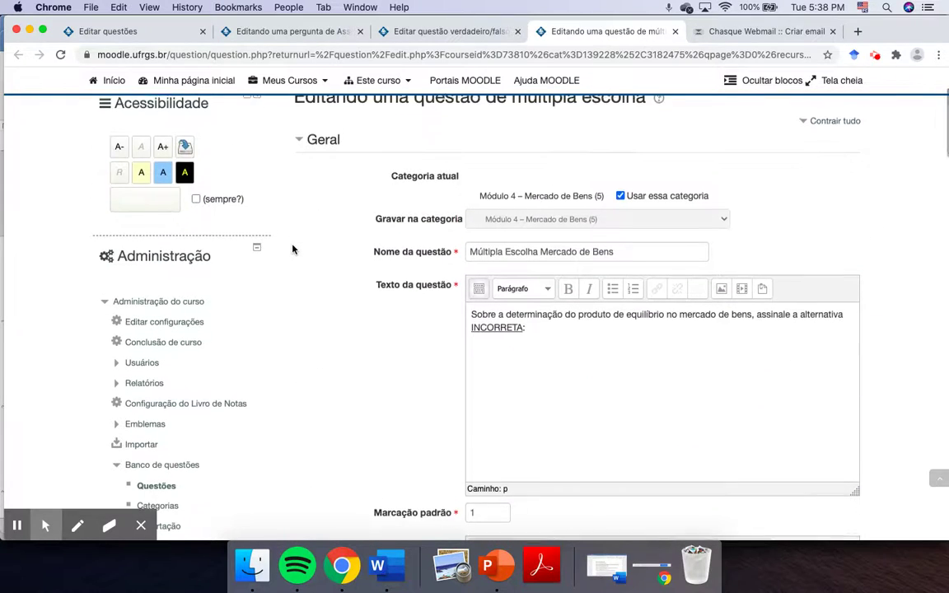
{"action": "left_click", "coordinate": [120, 32]}
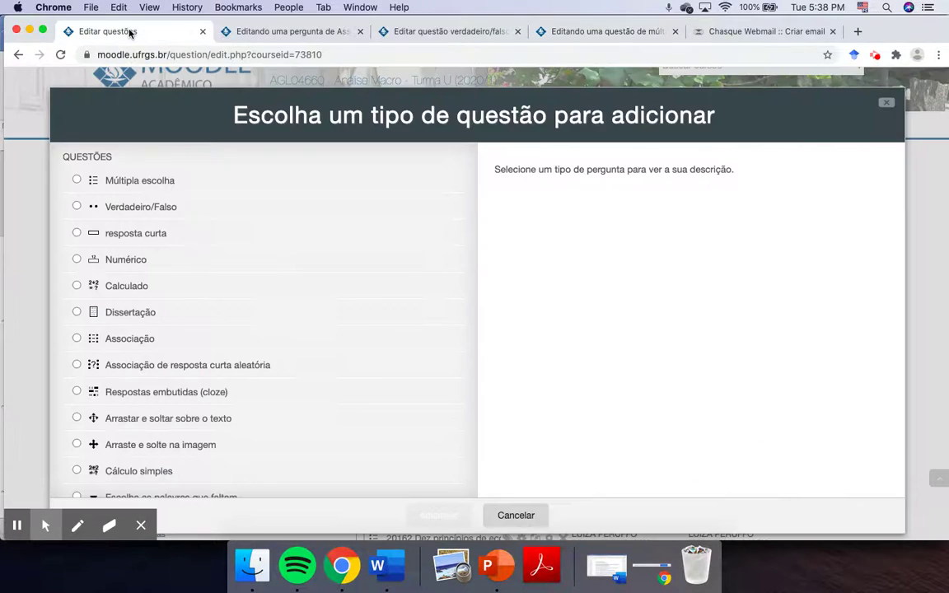
{"action": "left_click", "coordinate": [886, 102]}
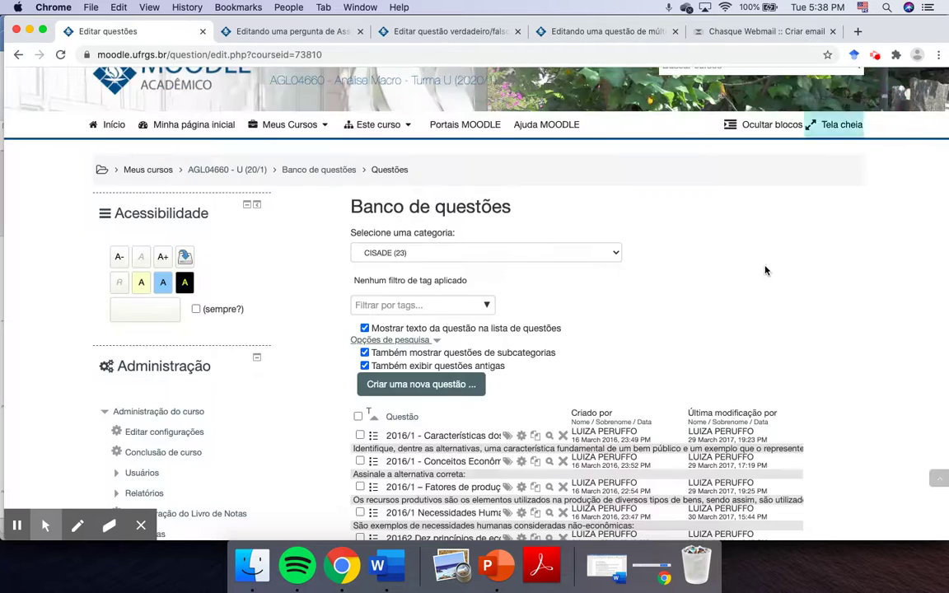
- Open the question bank's Categorias page and review the course's module categories and their subcategories
{"action": "scroll", "coordinate": [739, 333], "scroll_direction": "down", "scroll_amount": 3}
{"action": "scroll", "coordinate": [740, 330], "scroll_direction": "down", "scroll_amount": 2}
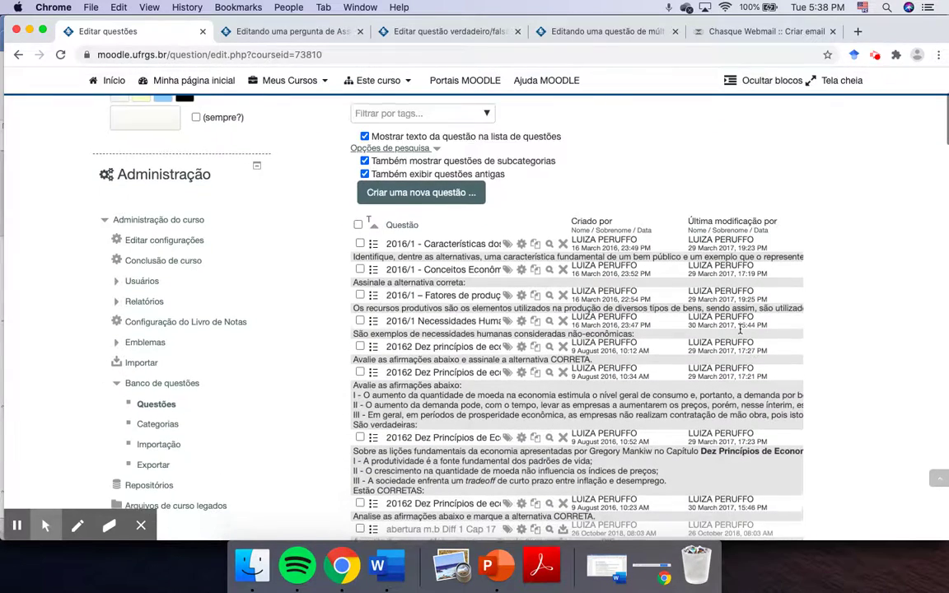
{"action": "left_click", "coordinate": [151, 437]}
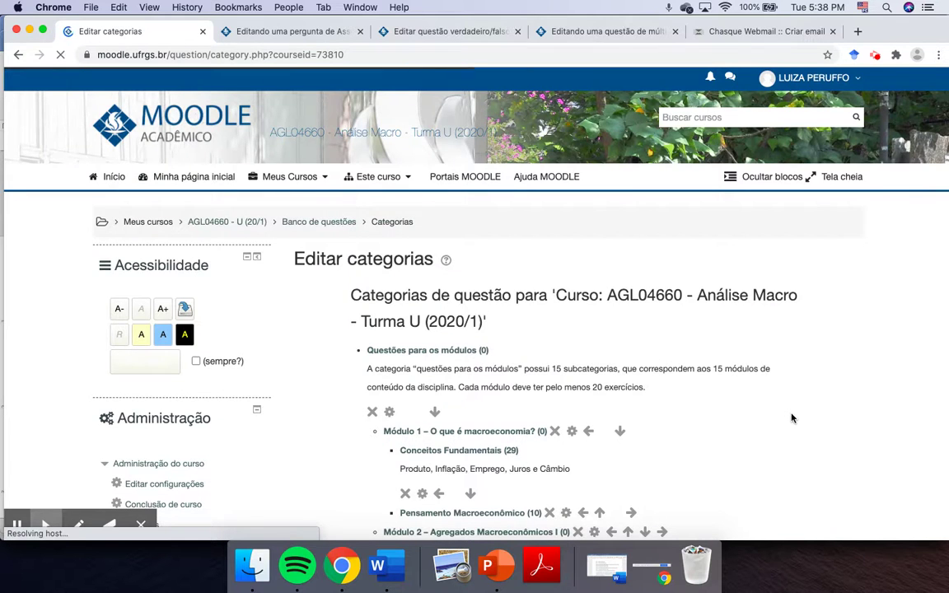
{"action": "scroll", "coordinate": [790, 417], "scroll_direction": "down", "scroll_amount": 3}
{"action": "scroll", "coordinate": [792, 418], "scroll_direction": "down", "scroll_amount": 5}
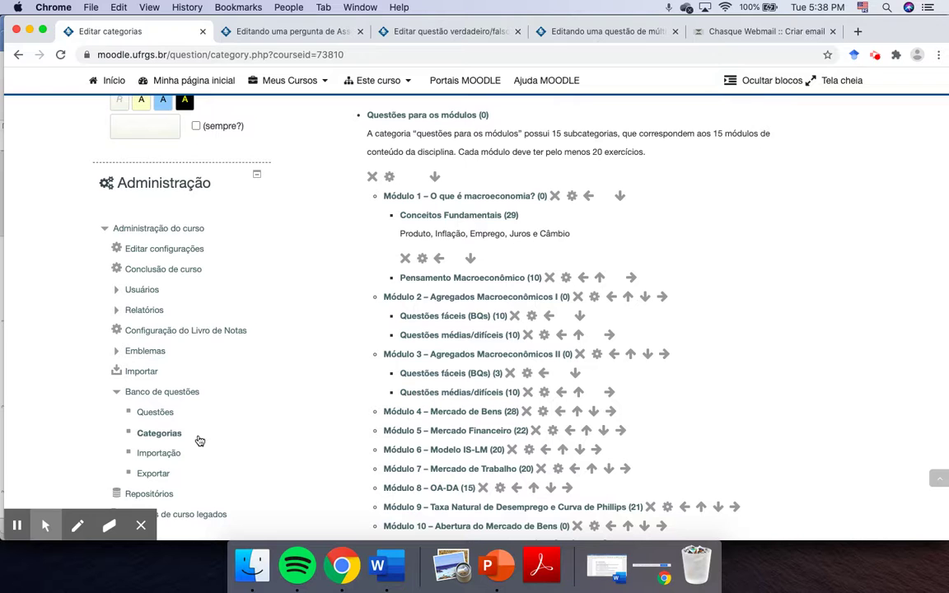
{"action": "scroll", "coordinate": [335, 438], "scroll_direction": "down", "scroll_amount": 3}
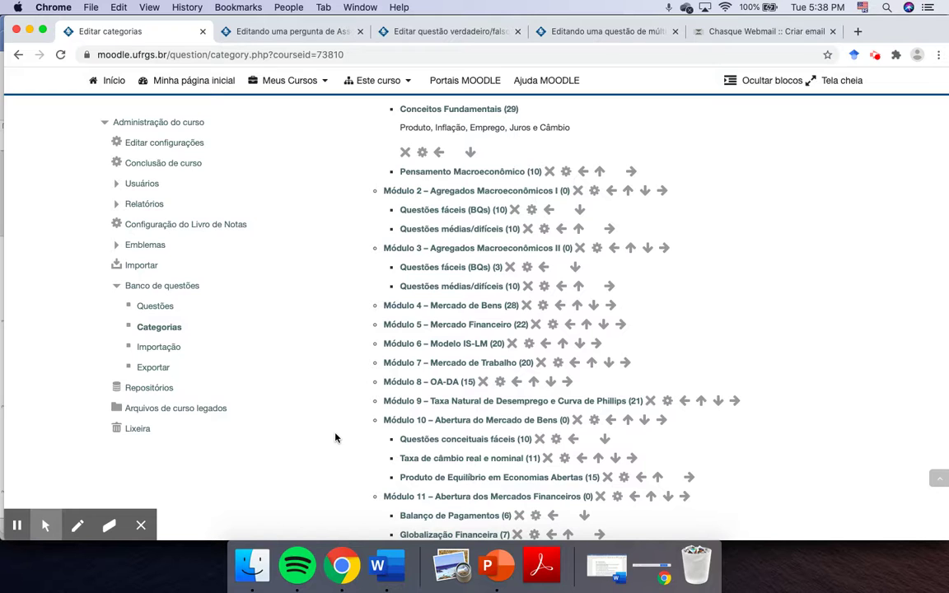
{"action": "scroll", "coordinate": [334, 436], "scroll_direction": "up", "scroll_amount": 4}
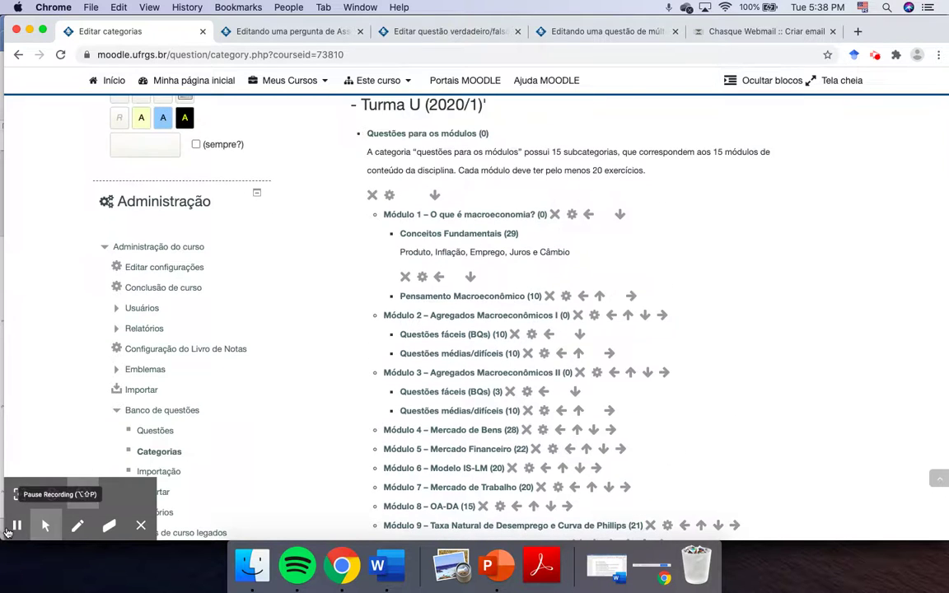